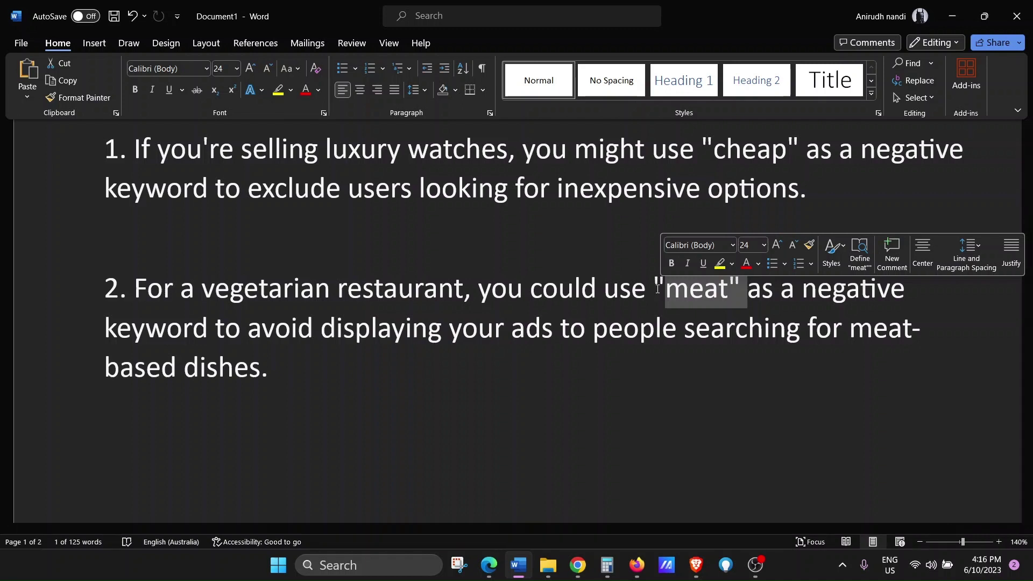
key("ctrl+End")
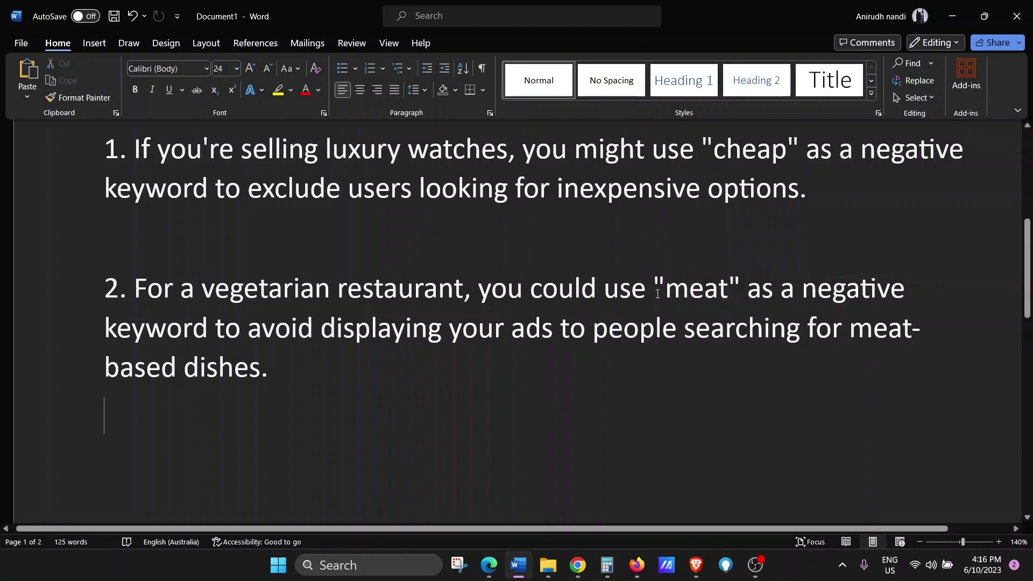
left_click_drag(658, 294, 912, 294)
left_click(216, 327)
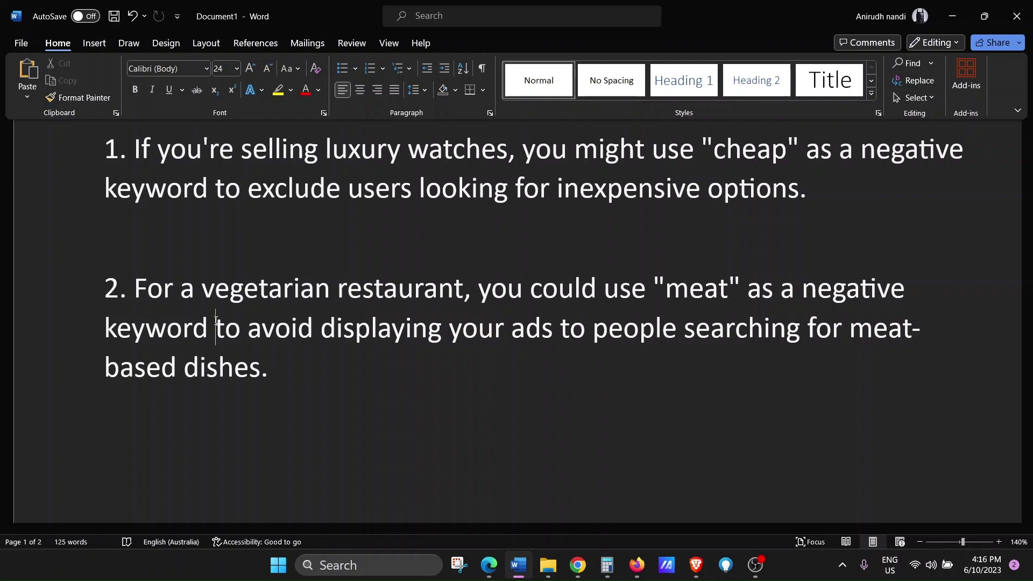
Switch to the Google Ads account in Chrome and open the Search terms report under Insights and reports
mouse_move(574, 574)
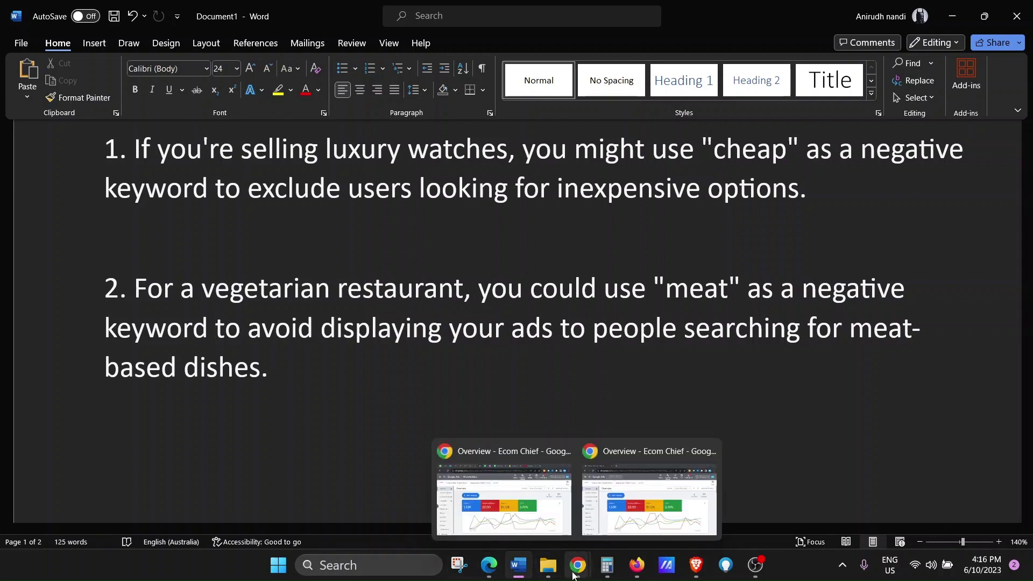
left_click(504, 490)
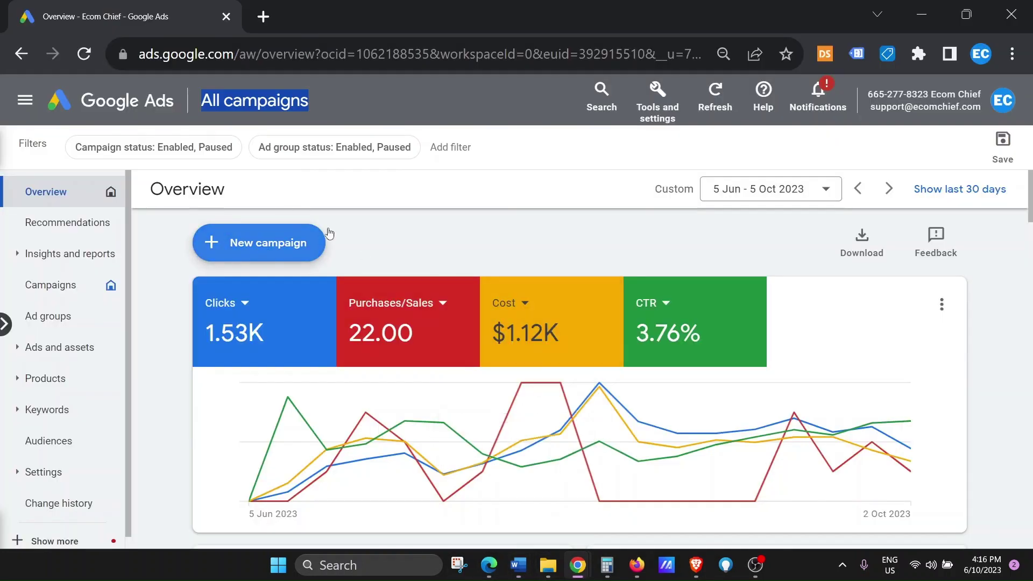
scroll(221, 181, "down", 5)
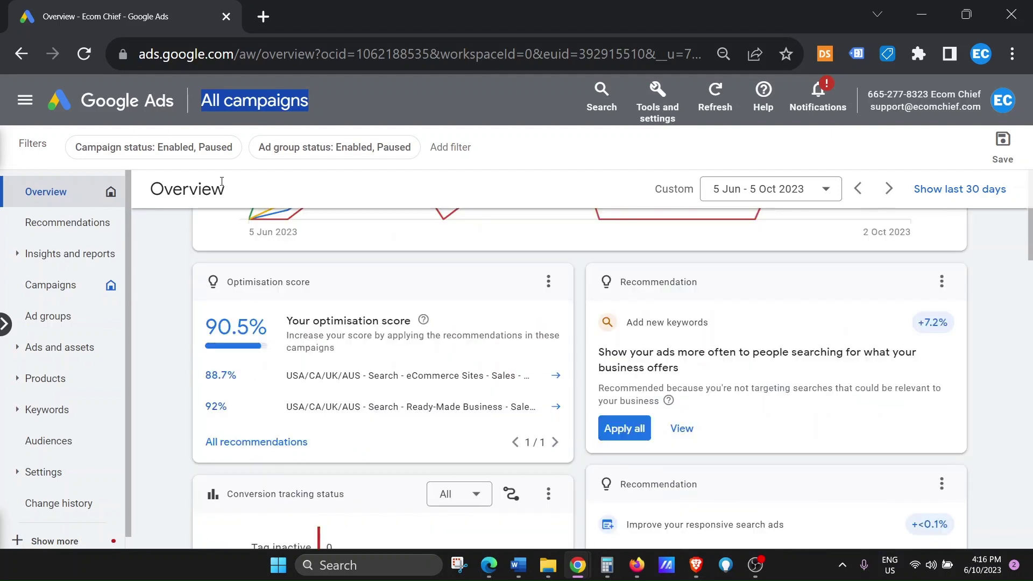
scroll(222, 181, "up", 5)
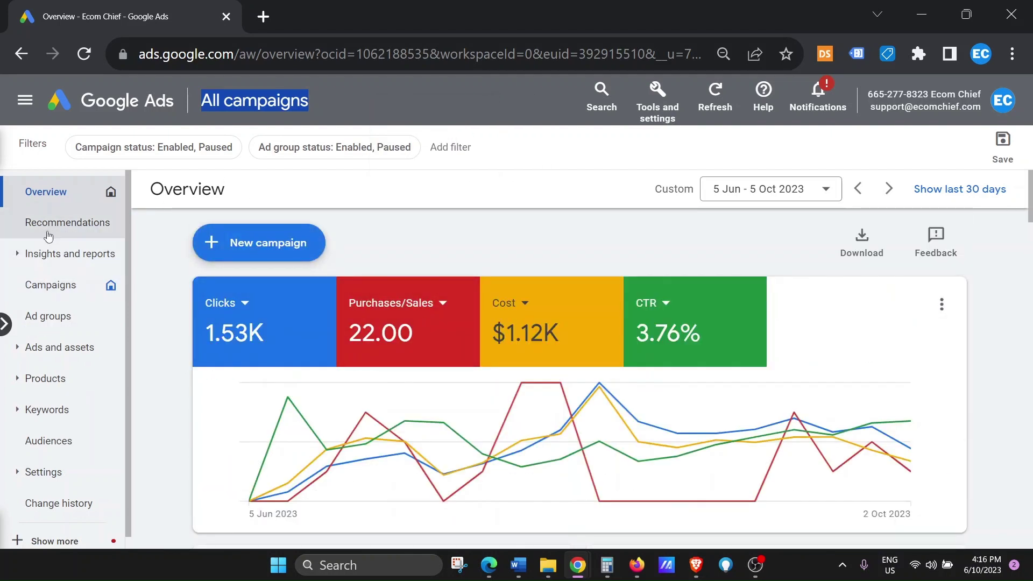
left_click(18, 258)
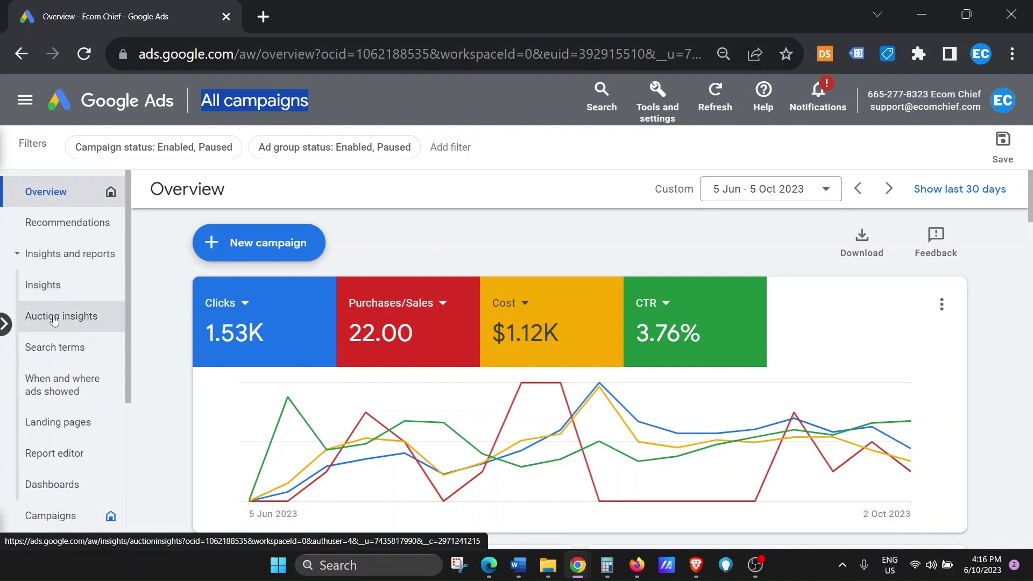
left_click(54, 353)
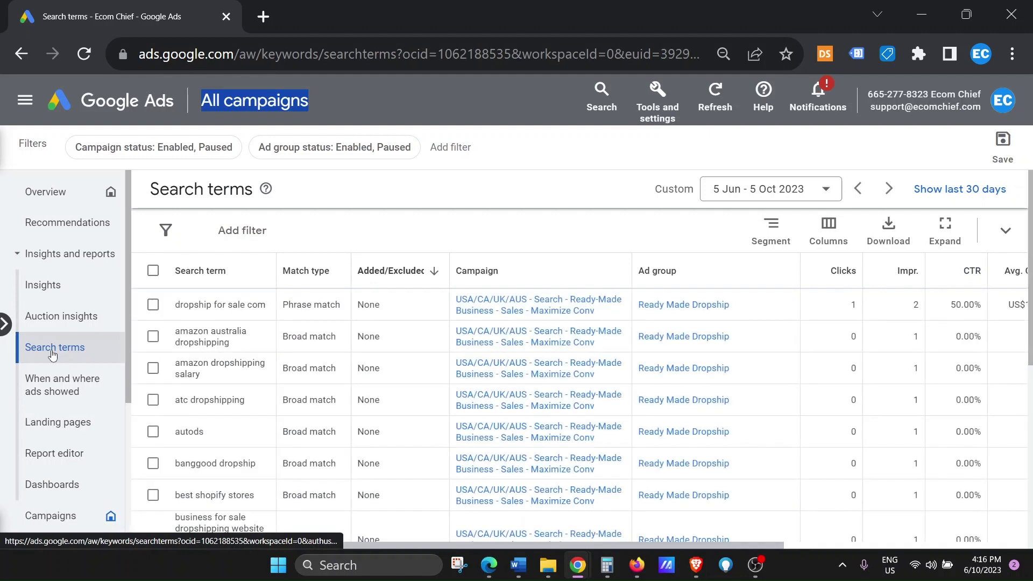
Set the search terms table to show 100 rows per page
scroll(474, 379, "down", 5)
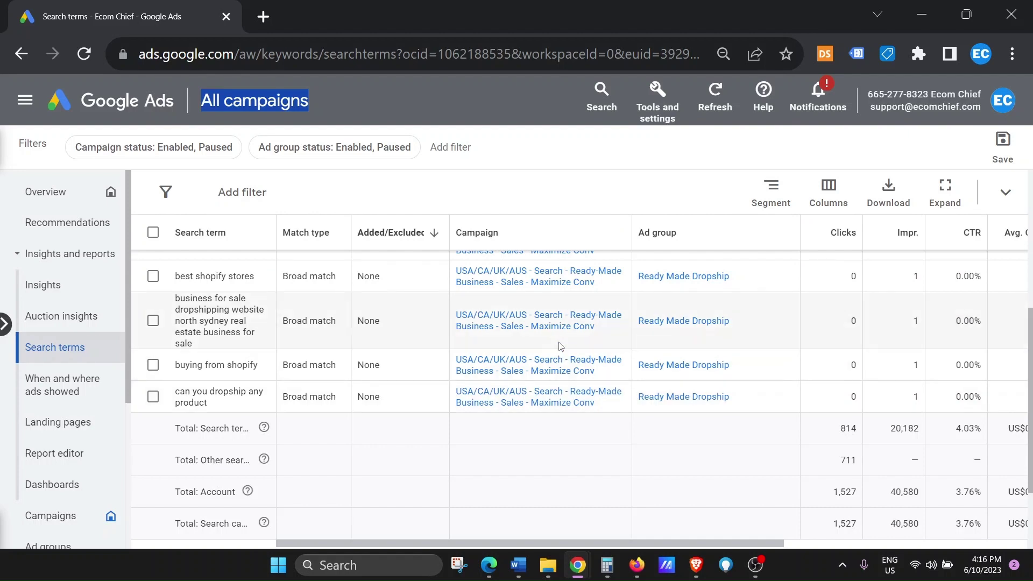
scroll(529, 366, "up", 5)
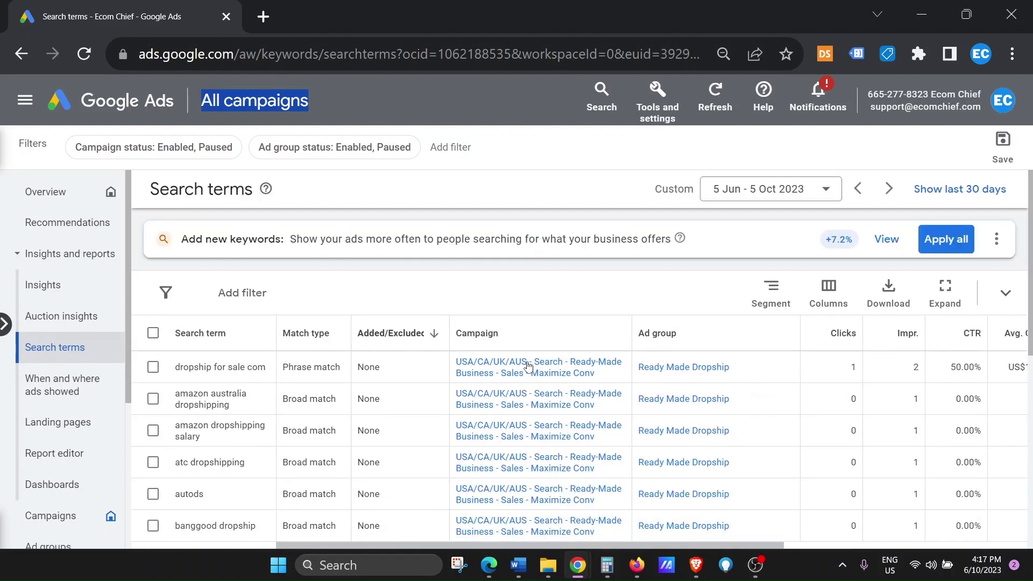
scroll(633, 368, "down", 5)
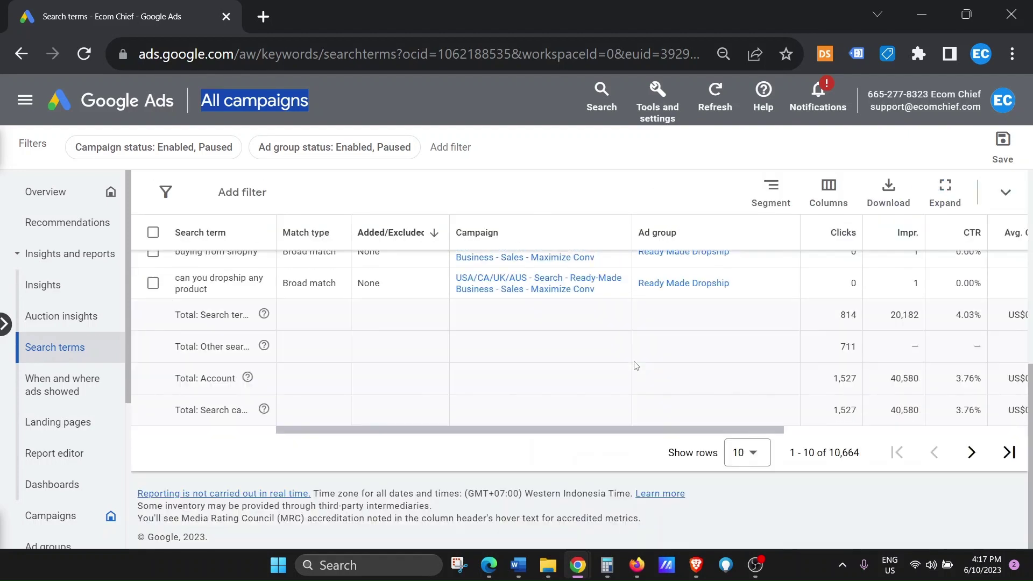
left_click_drag(866, 454, 831, 453)
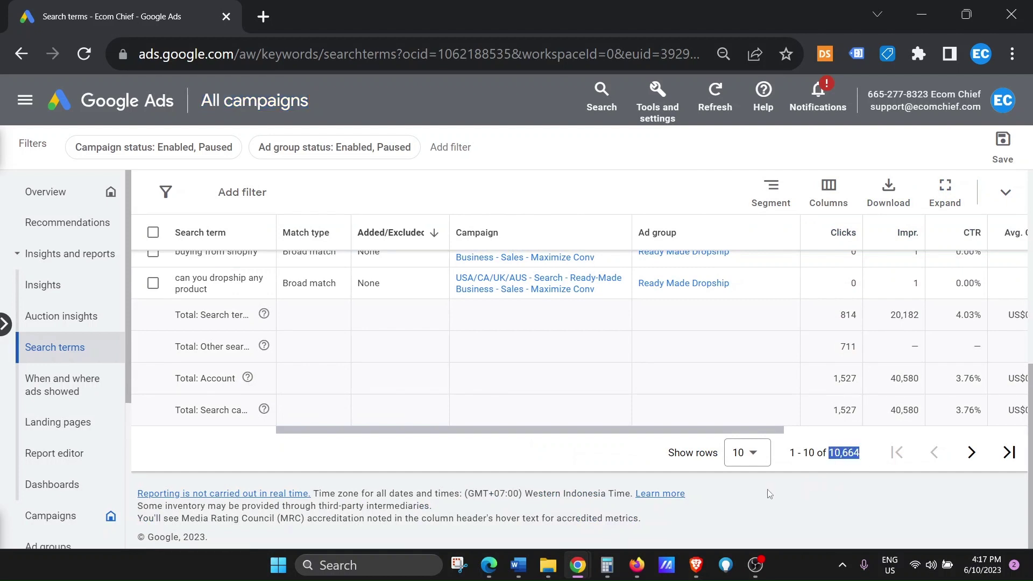
left_click(749, 453)
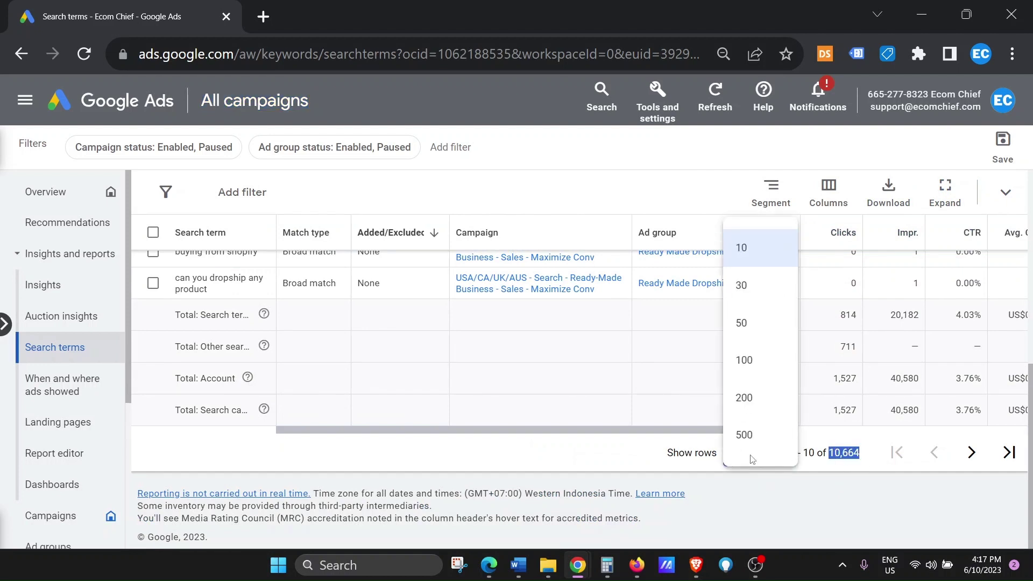
left_click(744, 361)
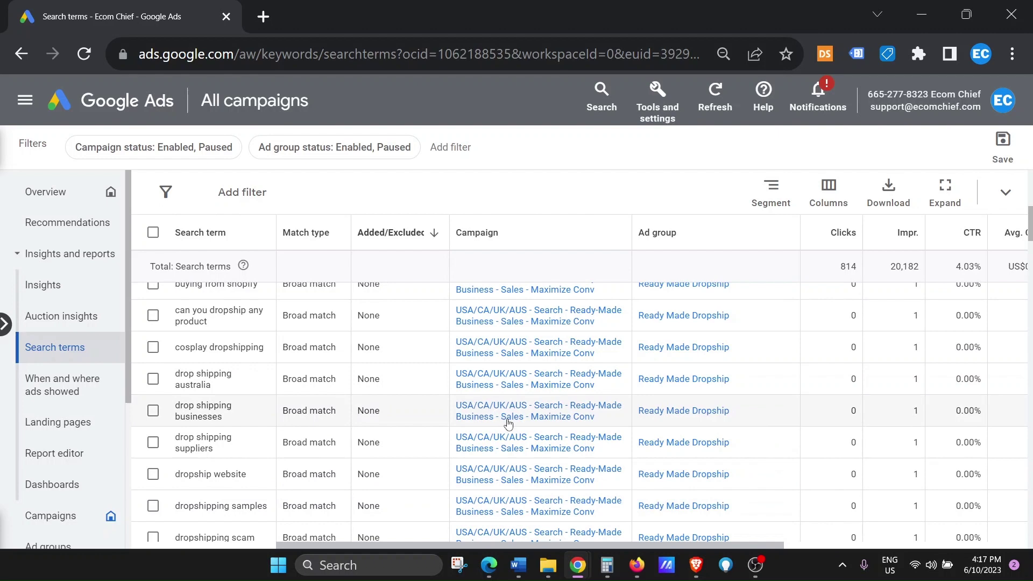
Examine the listed search terms and their impressions for queries irrelevant to the ready-made dropshipping business
scroll(509, 425, "up", 8)
scroll(508, 425, "down", 3)
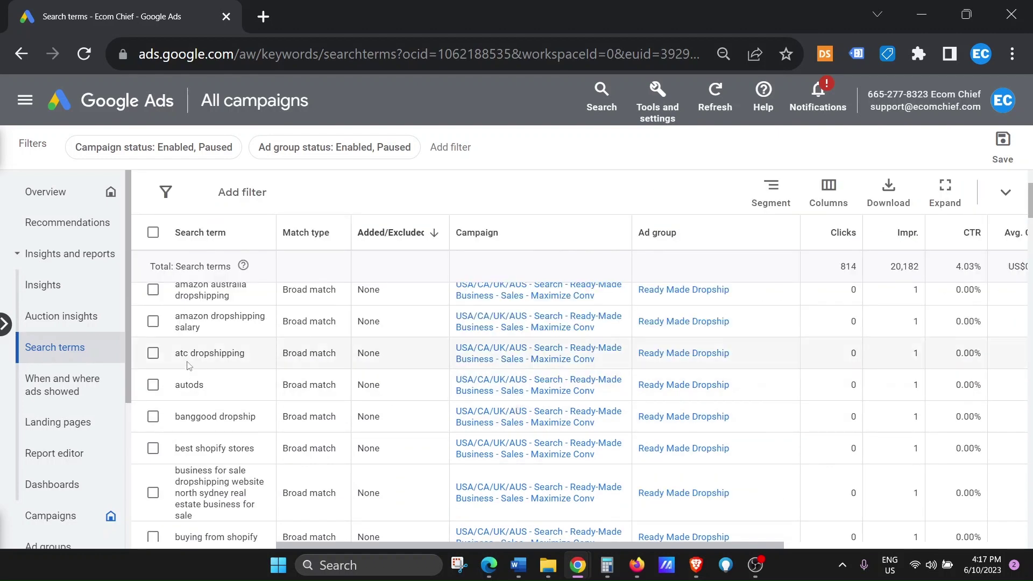
left_click_drag(177, 266, 236, 267)
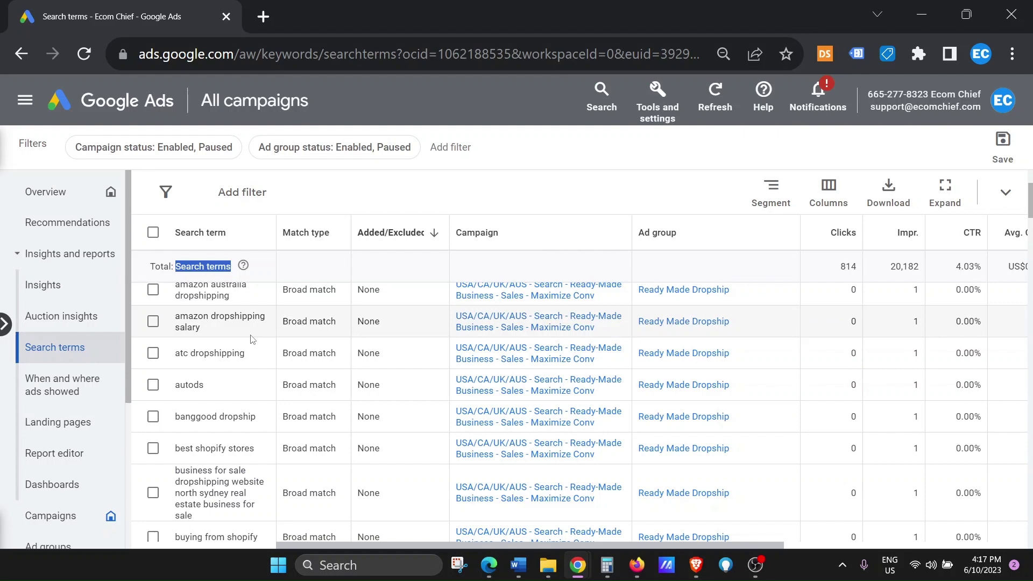
scroll(255, 366, "up", 2)
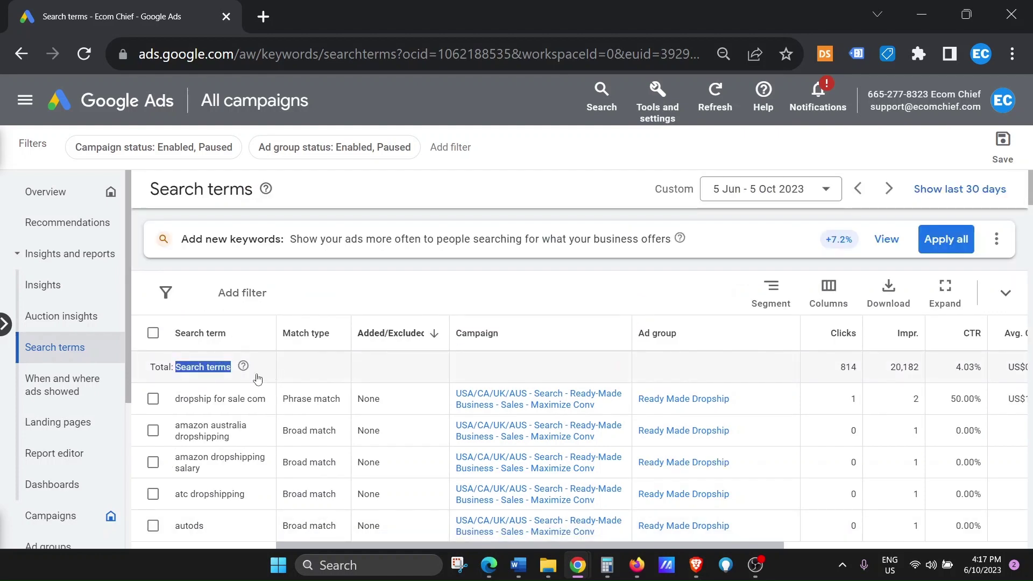
scroll(258, 379, "down", 2)
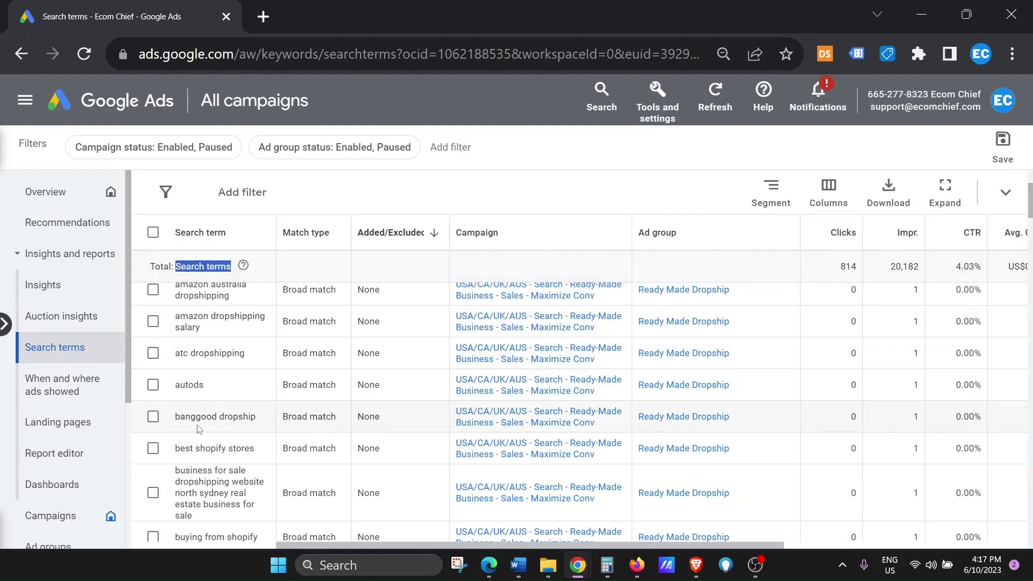
scroll(210, 345, "down", 2)
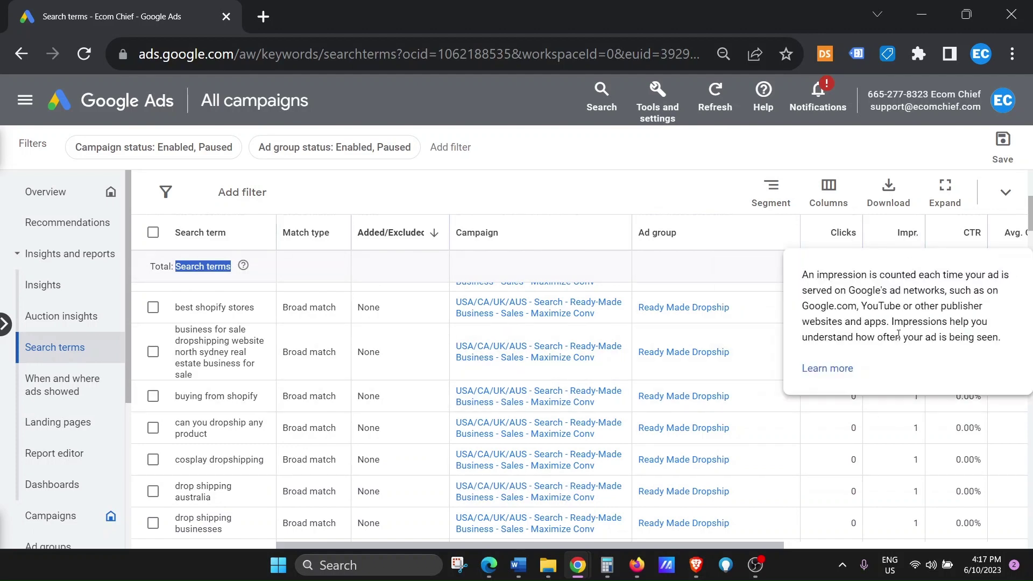
scroll(732, 437, "down", 5)
scroll(732, 437, "down", 10)
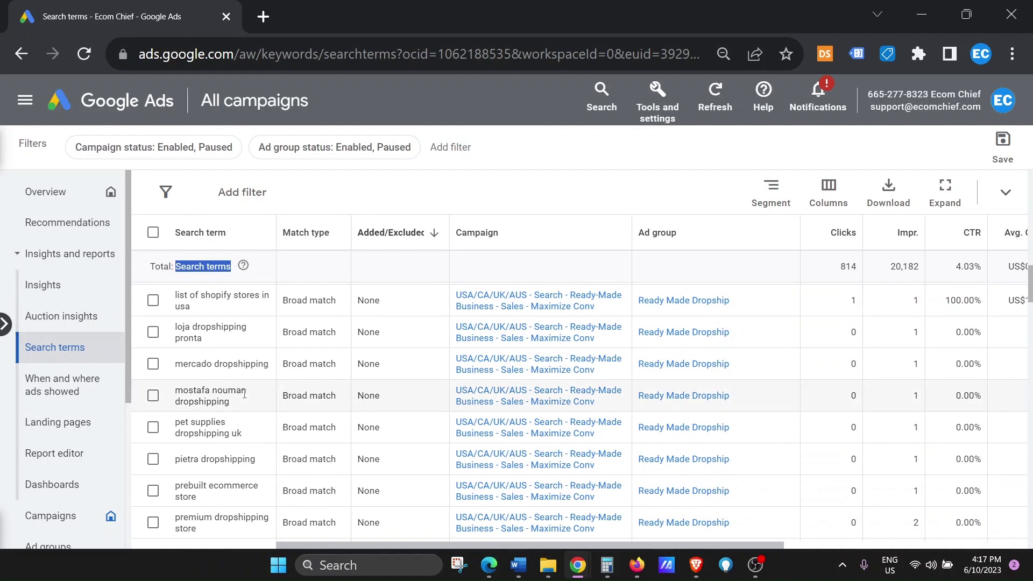
scroll(245, 394, "up", 3)
scroll(231, 389, "up", 5)
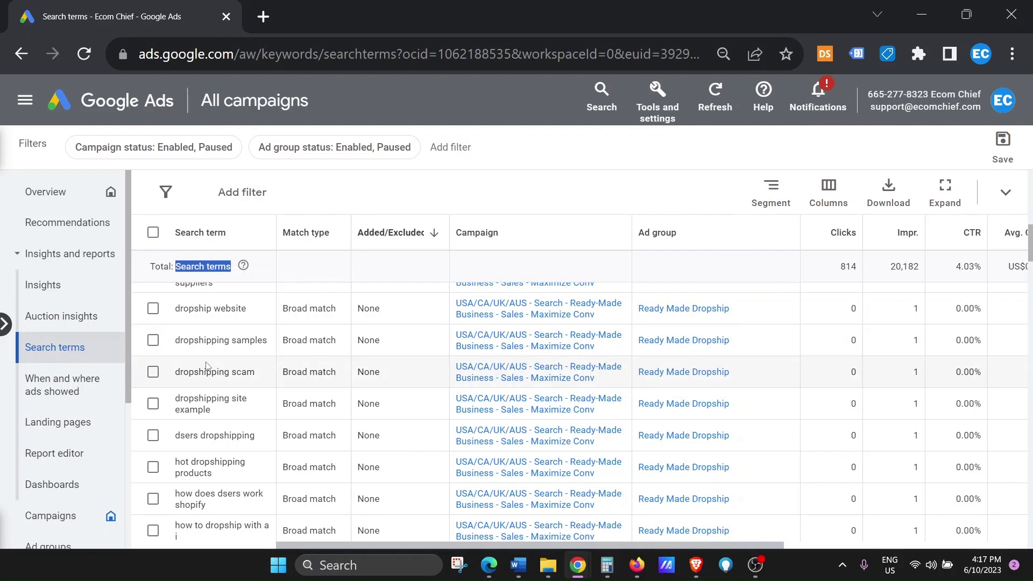
scroll(212, 366, "down", 8)
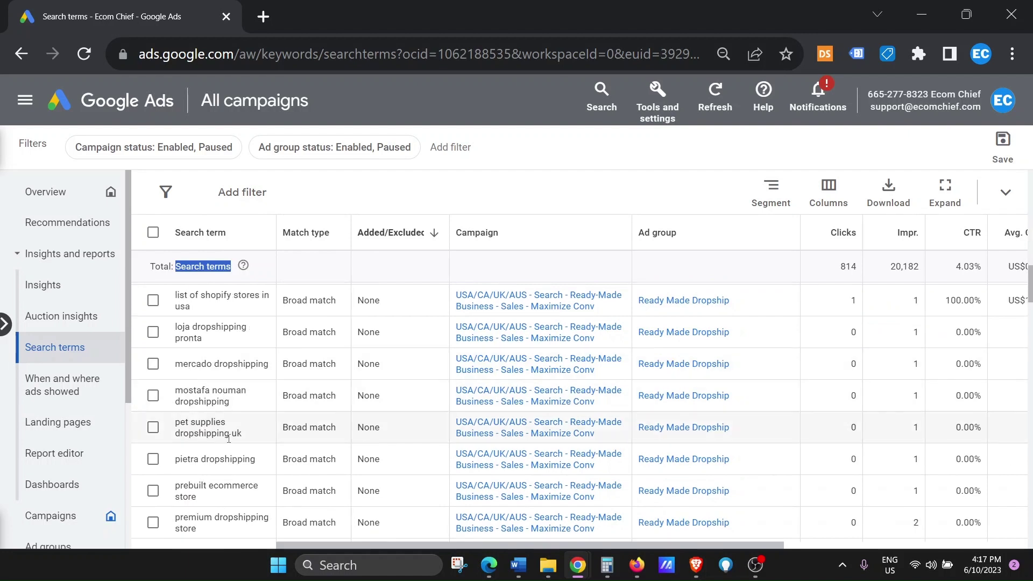
Select the search terms "mercado dropshipping", "pietra dropshipping", "loja dropshipping pronta" and the one containing a person's name
left_click(154, 365)
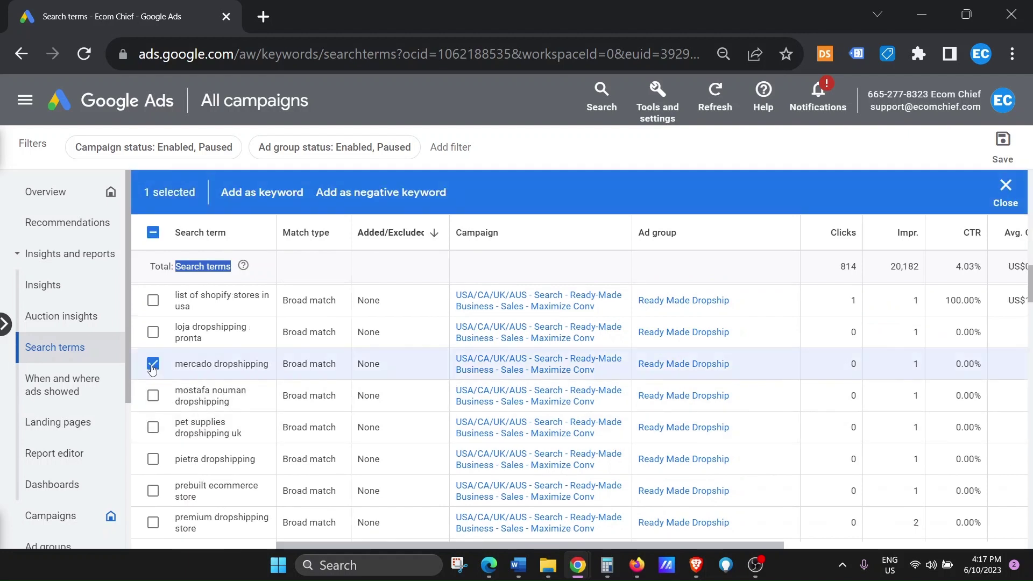
left_click(153, 399)
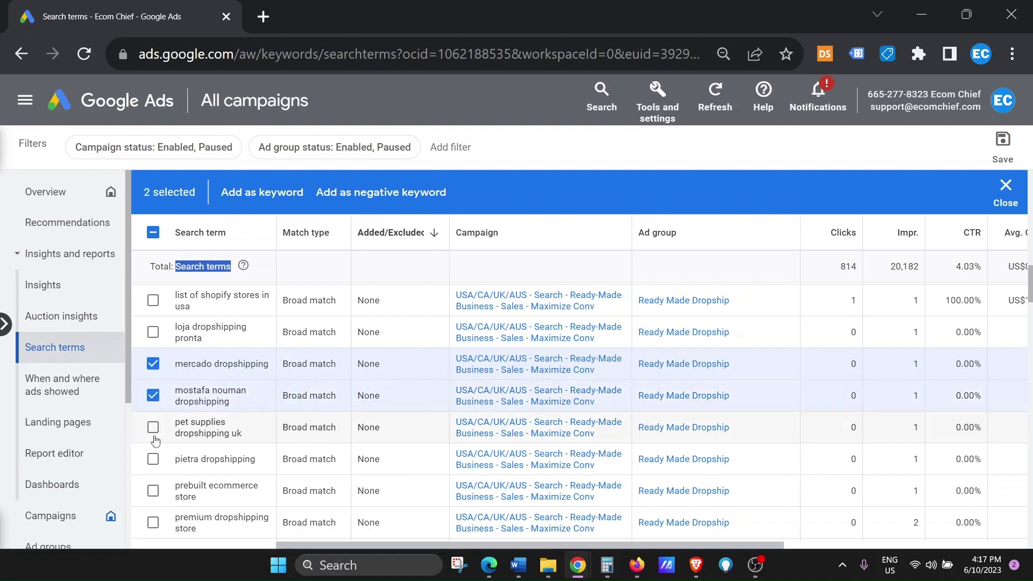
left_click(154, 459)
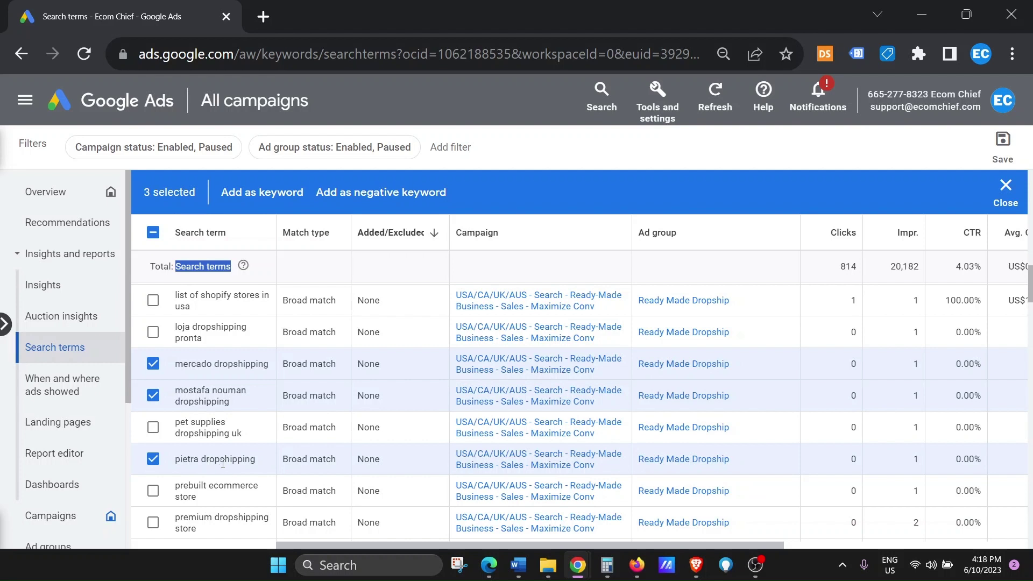
left_click_drag(257, 462, 173, 461)
triple_click(233, 403)
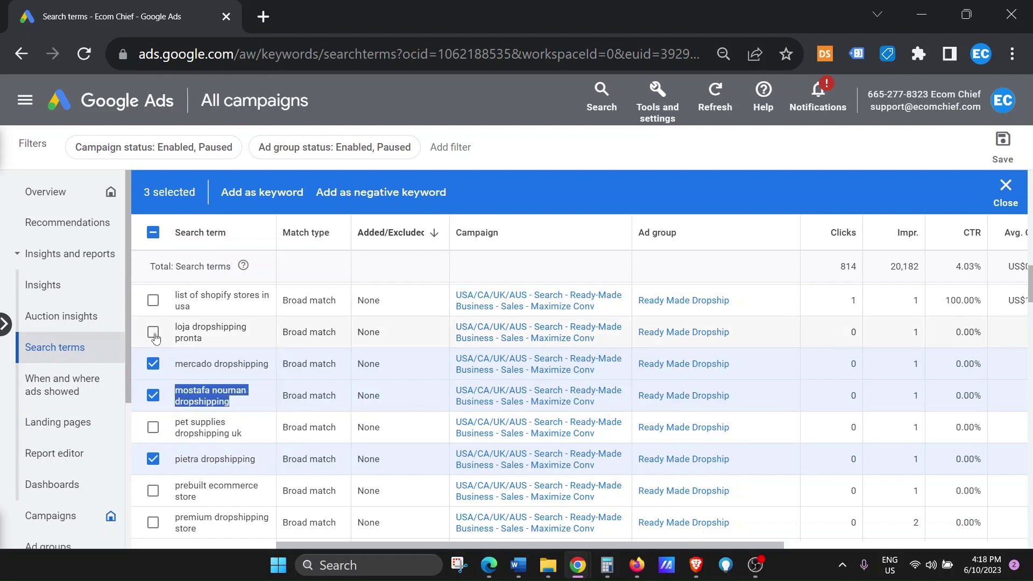
left_click(153, 333)
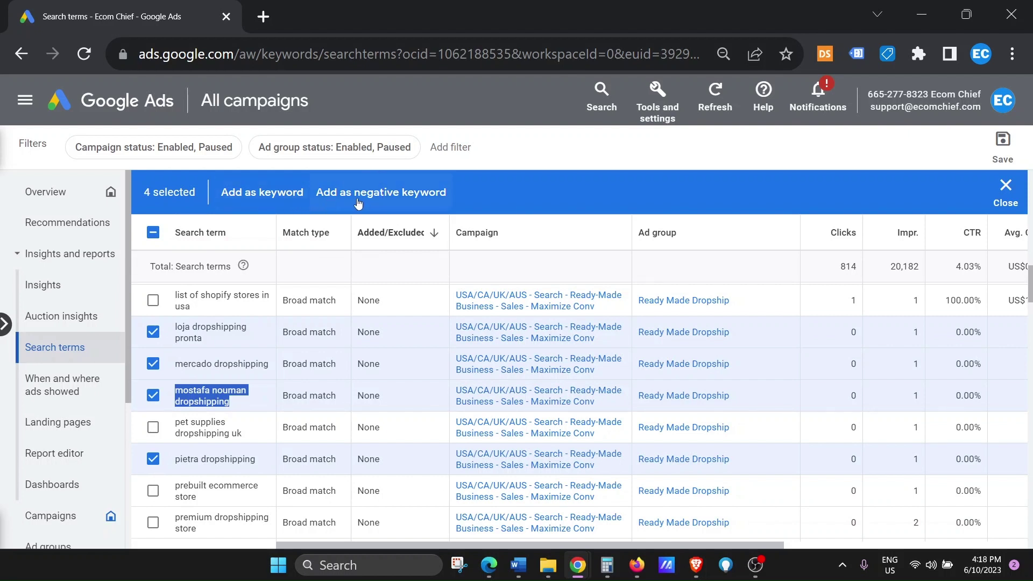
Add the four selected search terms as negative keywords at the Campaign level and save them
left_click(388, 201)
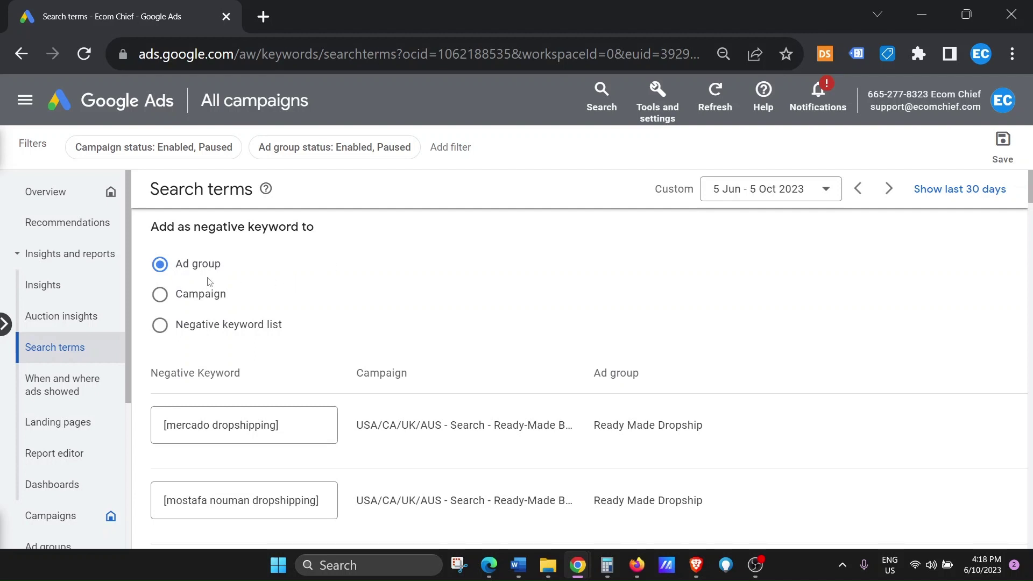
left_click_drag(149, 226, 319, 227)
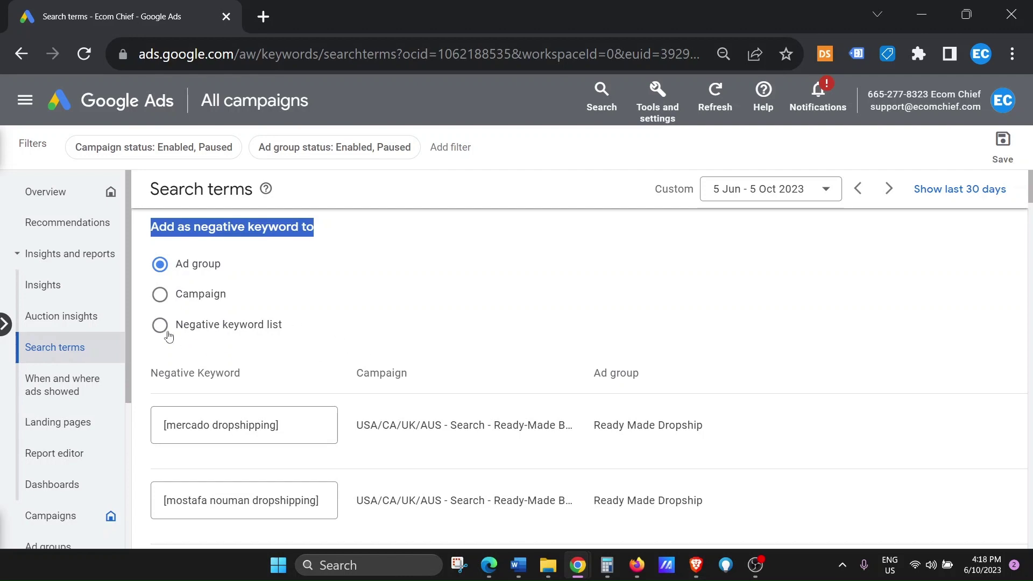
left_click(159, 295)
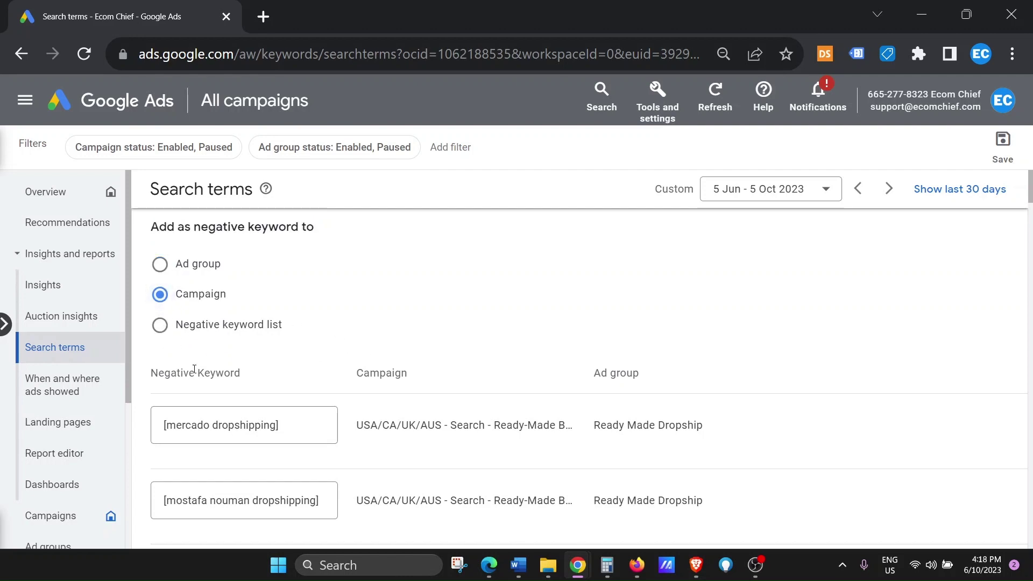
scroll(206, 367, "down", 8)
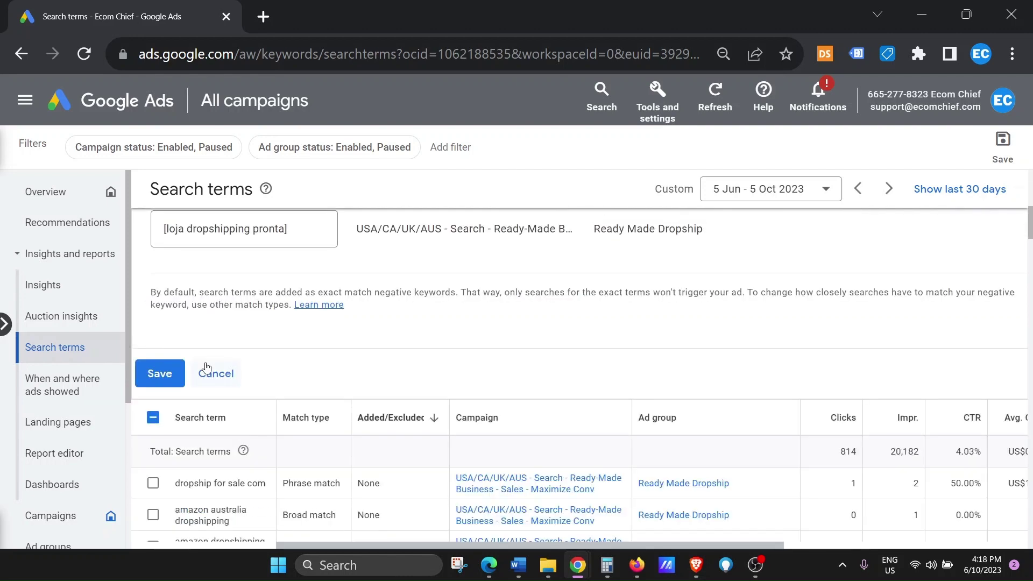
left_click(157, 374)
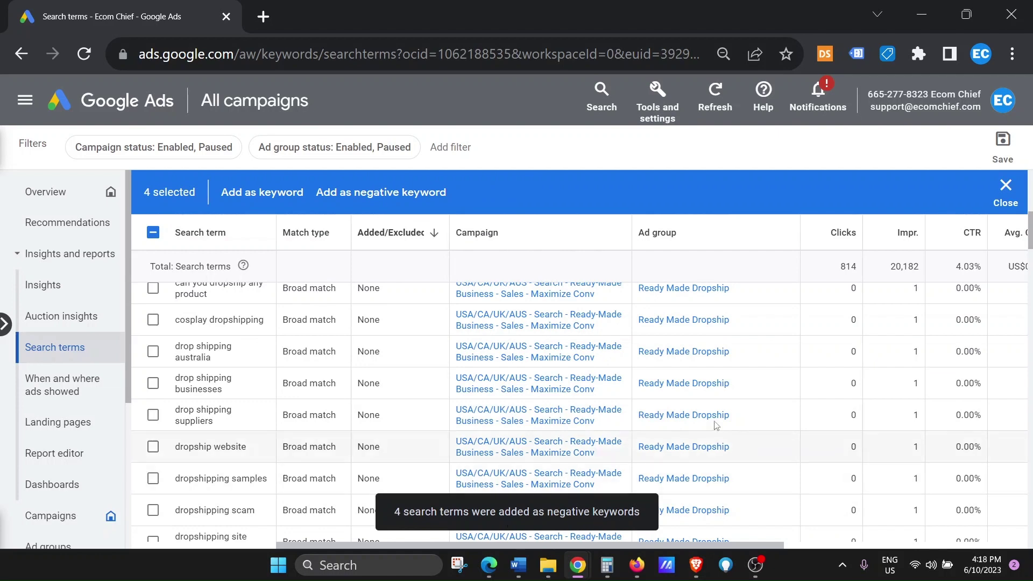
Check the Added/Excluded status of the four search terms in the table
scroll(243, 335, "down", 20)
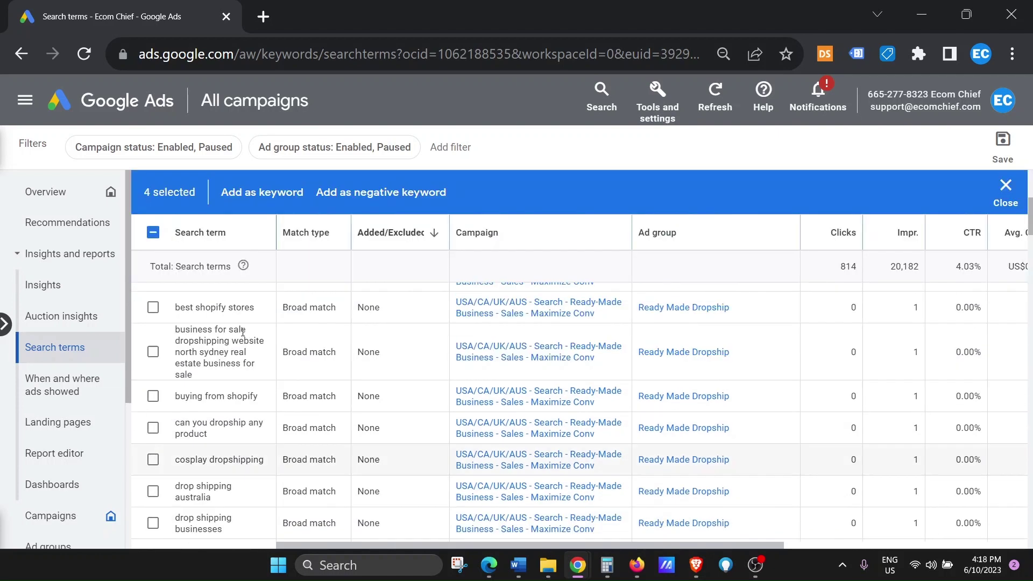
scroll(243, 336, "up", 5)
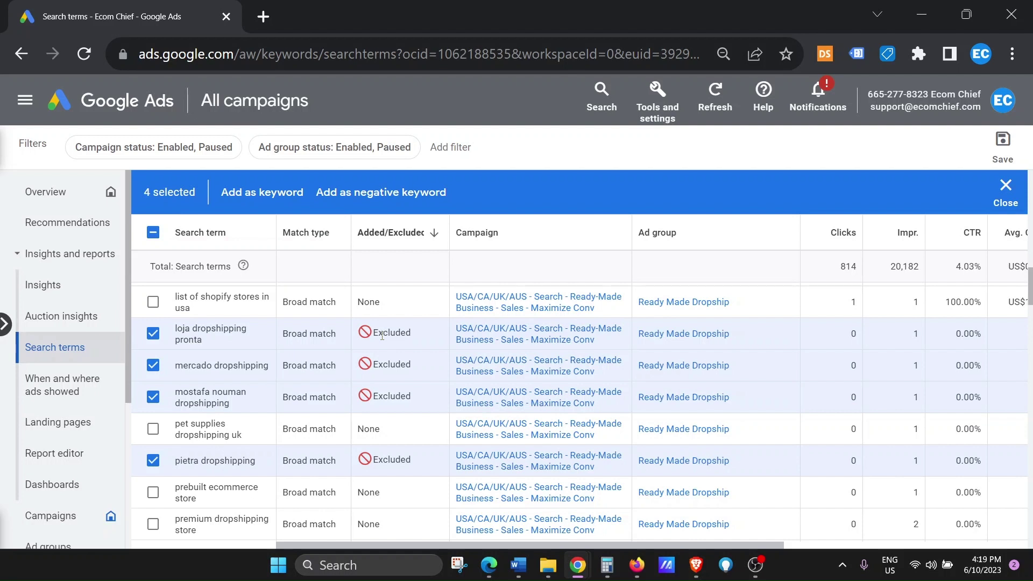
left_click_drag(273, 371, 169, 364)
left_click_drag(218, 341, 166, 332)
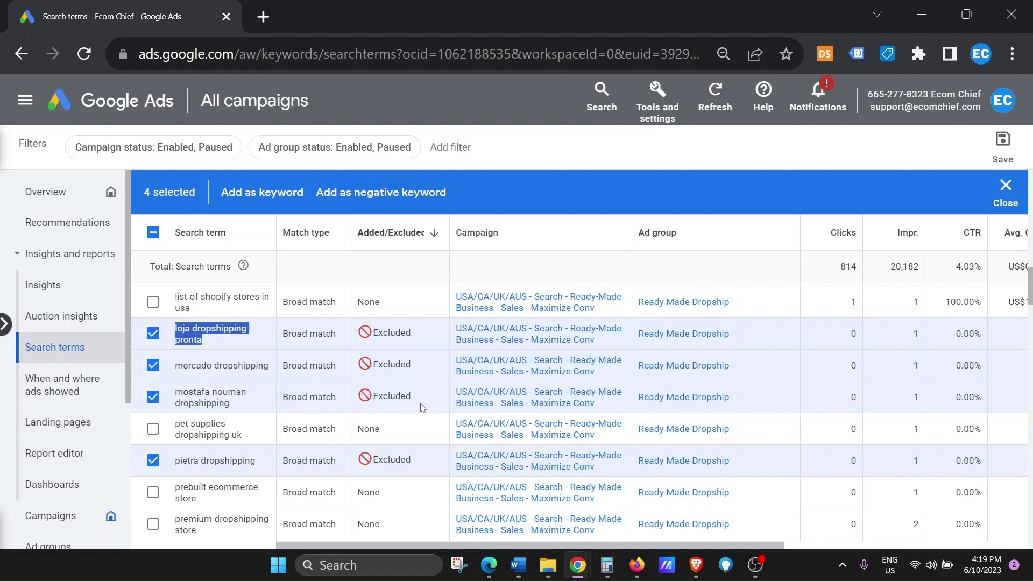